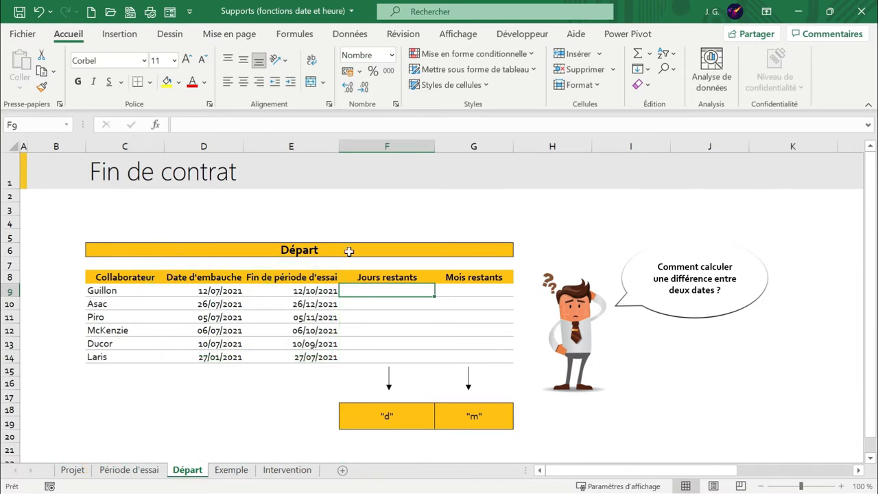
Examine the collaborator, hire date and trial-period end date columns, along with the empty remaining days and months columns
click(124, 290)
drag(122, 311, 122, 353)
click(207, 290)
drag(206, 306, 221, 356)
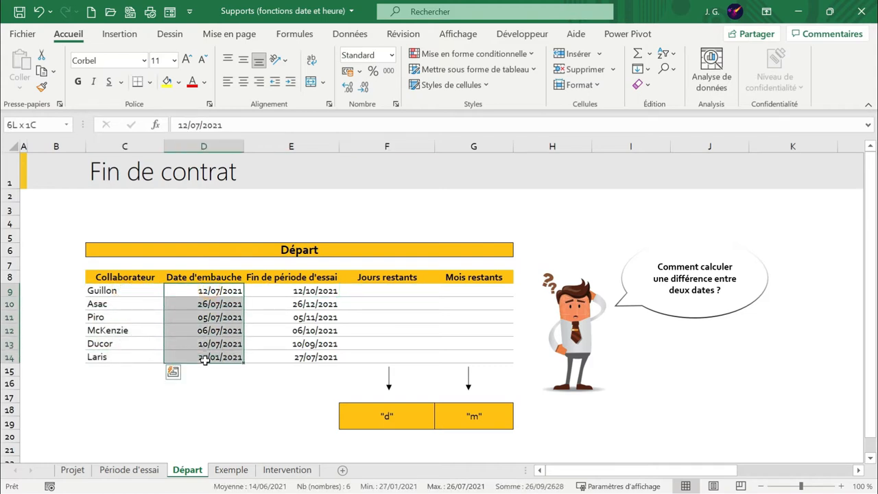
drag(277, 290, 280, 356)
click(277, 346)
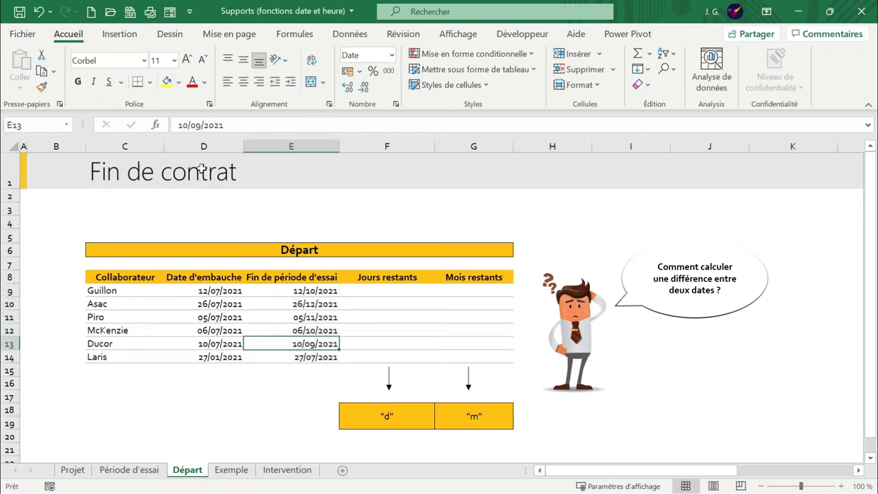
click(379, 291)
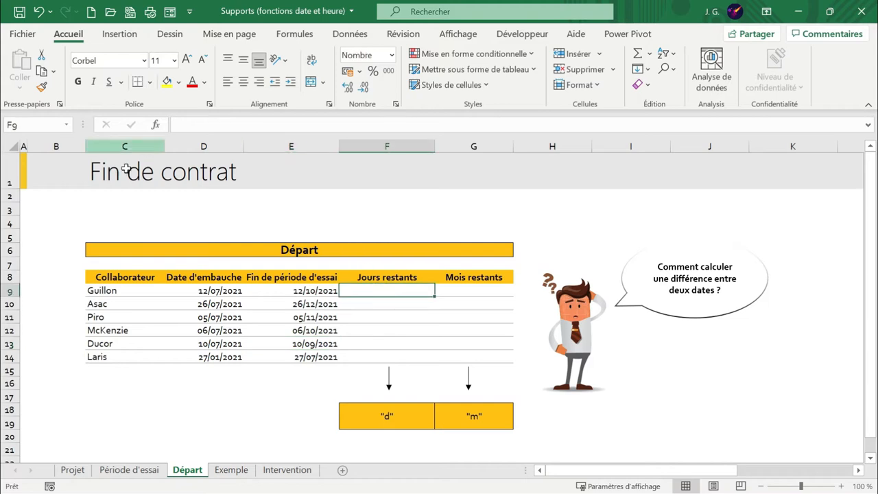
click(487, 296)
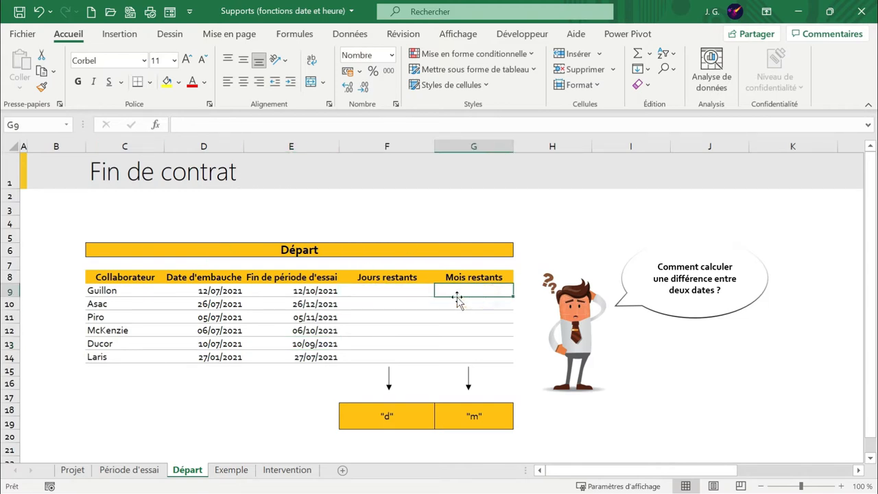
click(401, 293)
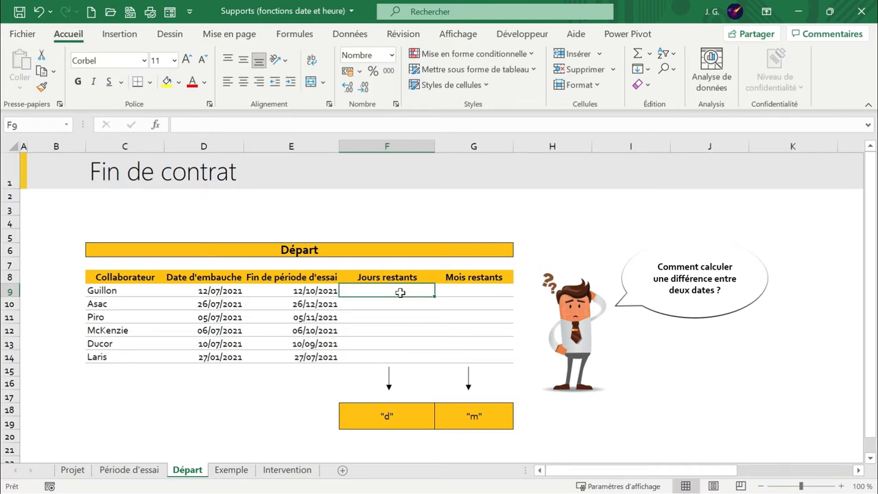
click(199, 291)
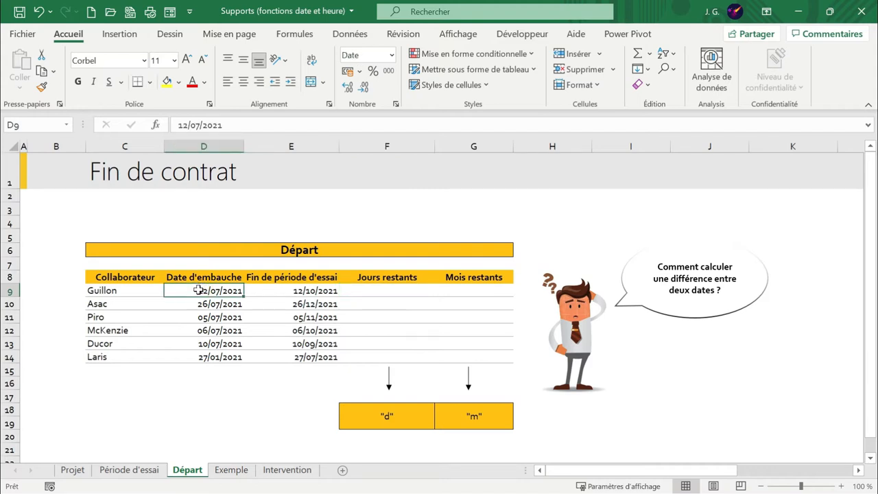
click(283, 295)
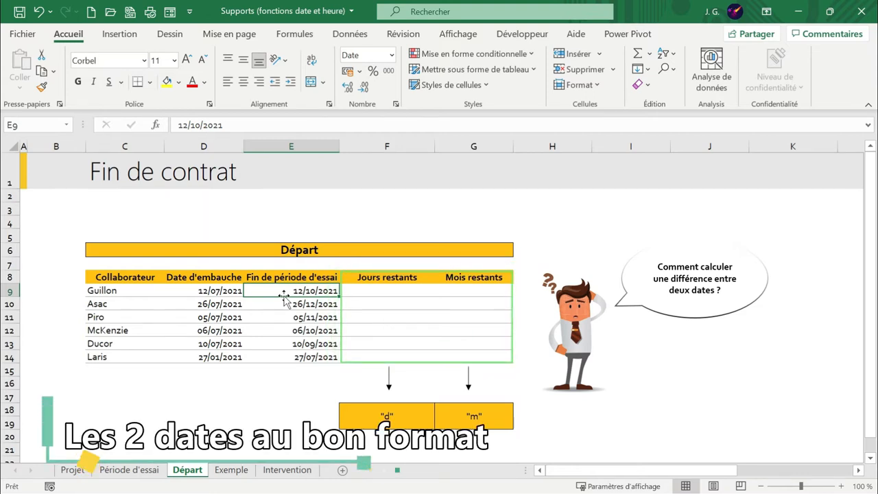
drag(177, 289, 319, 355)
Enter the formula =DATEDIF(D9;E9;d) in cell F9 under Jours restants
click(373, 291)
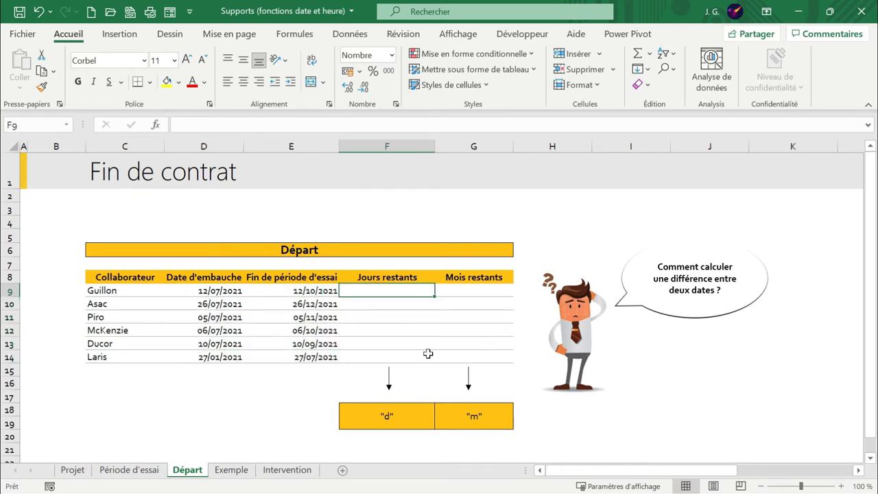
text(=)
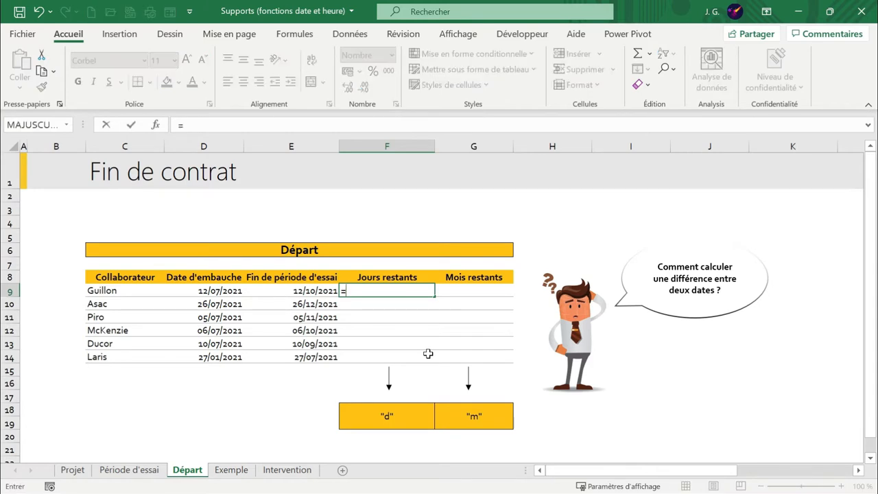
text(da)
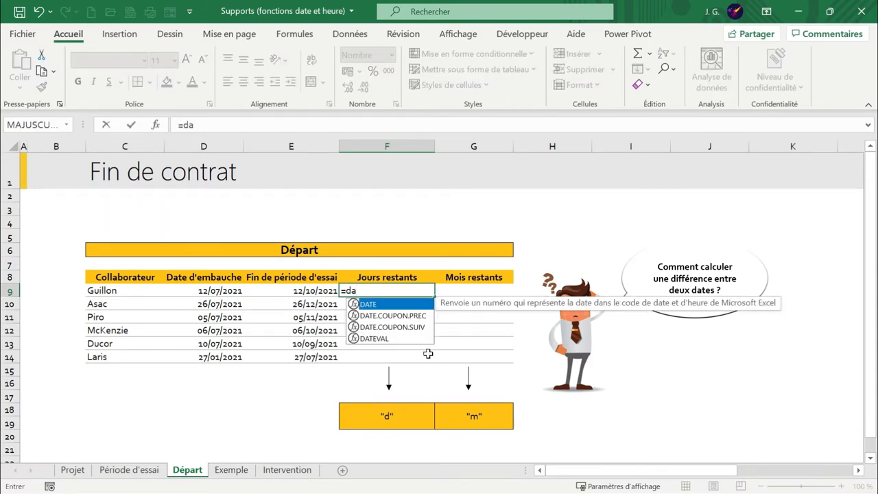
text(ted)
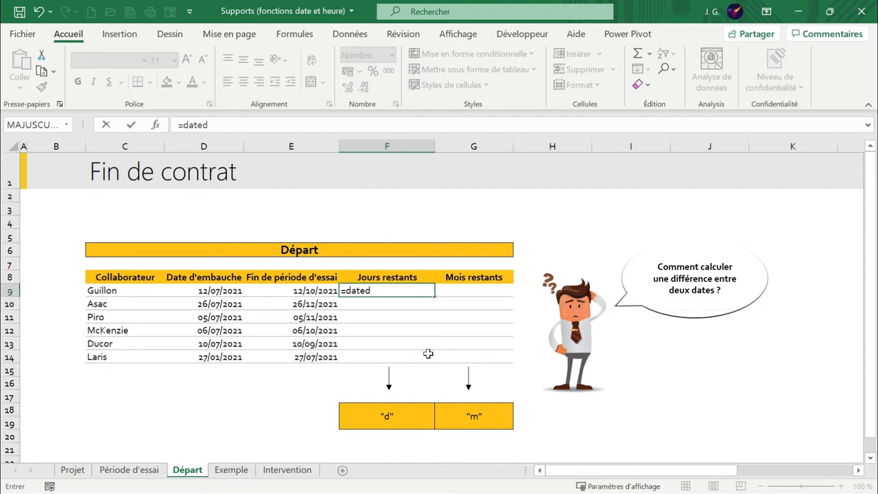
text(if)
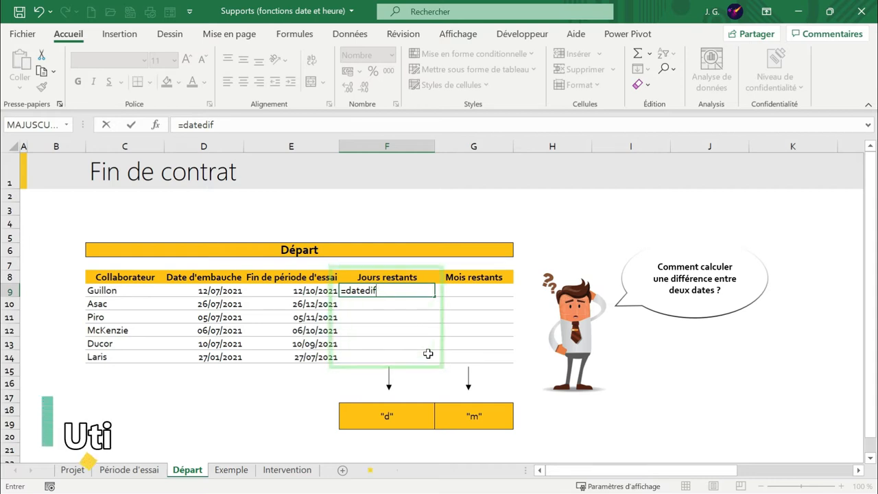
text(()
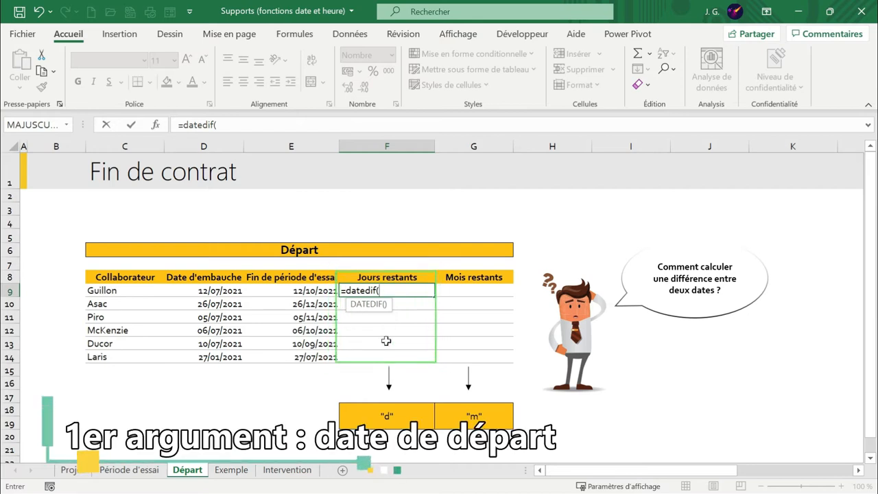
click(184, 291)
text(;)
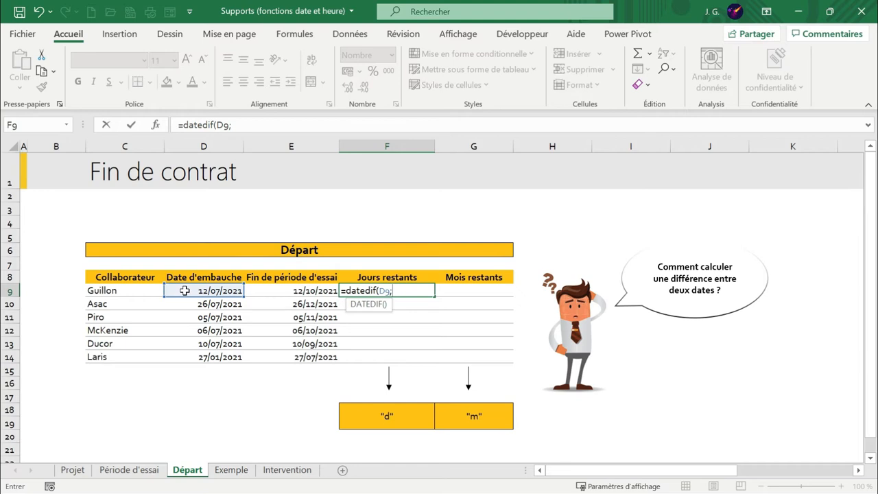
click(300, 291)
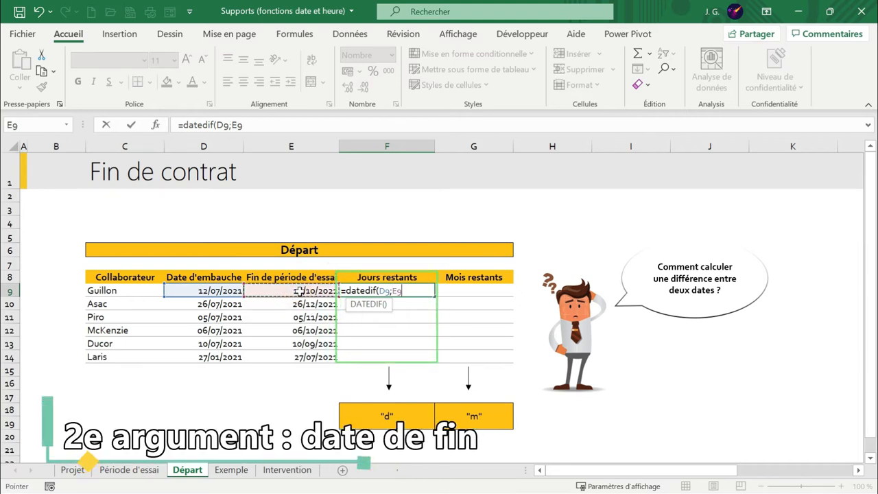
text(;)
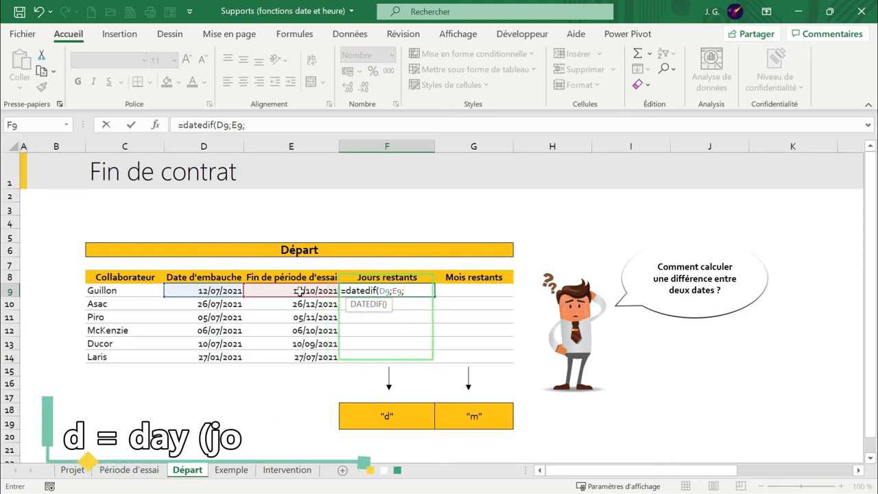
text(d)
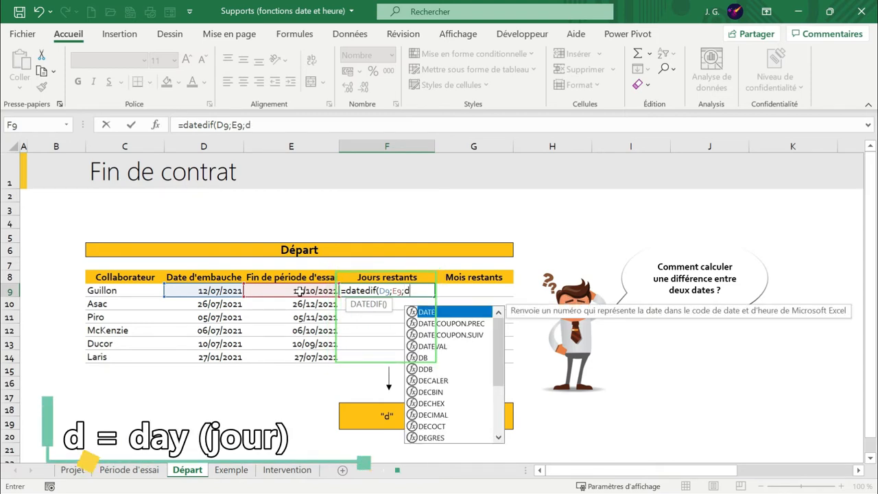
text())
key(Return)
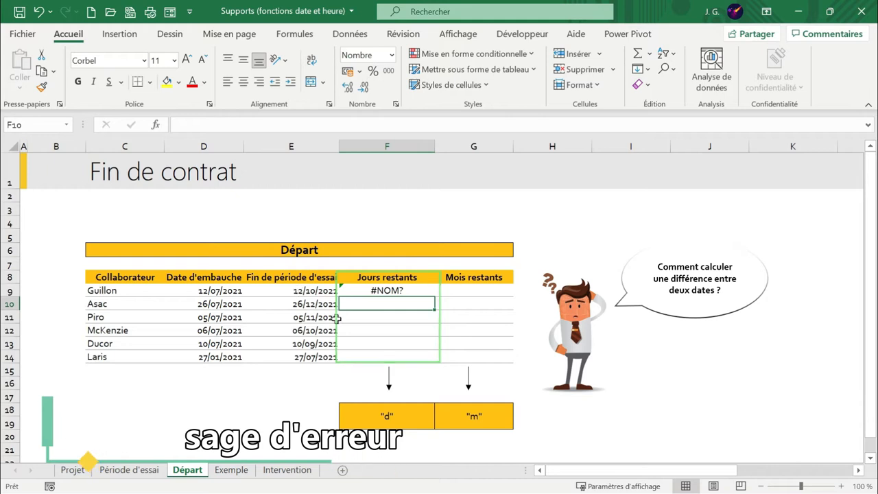
Correct the formula in F9 by enclosing the time unit in quotation marks: =DATEDIF(D9;E9;"d")
double_click(424, 291)
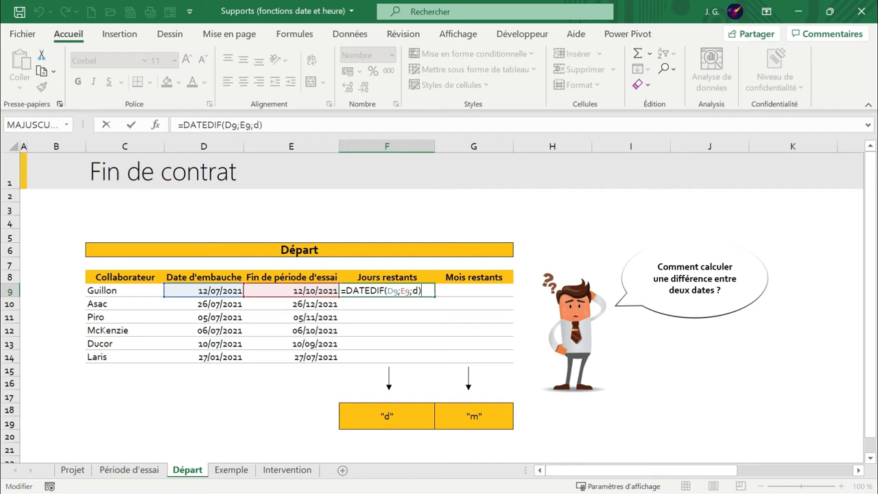
key(Left)
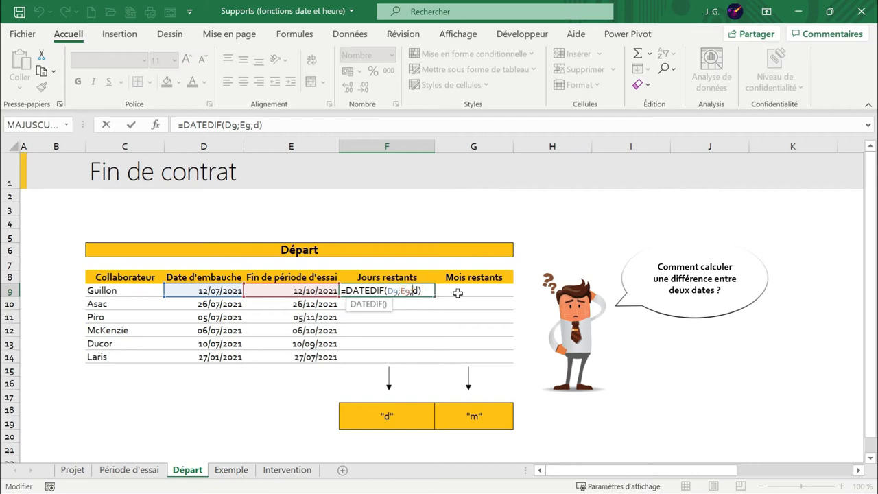
text("d)
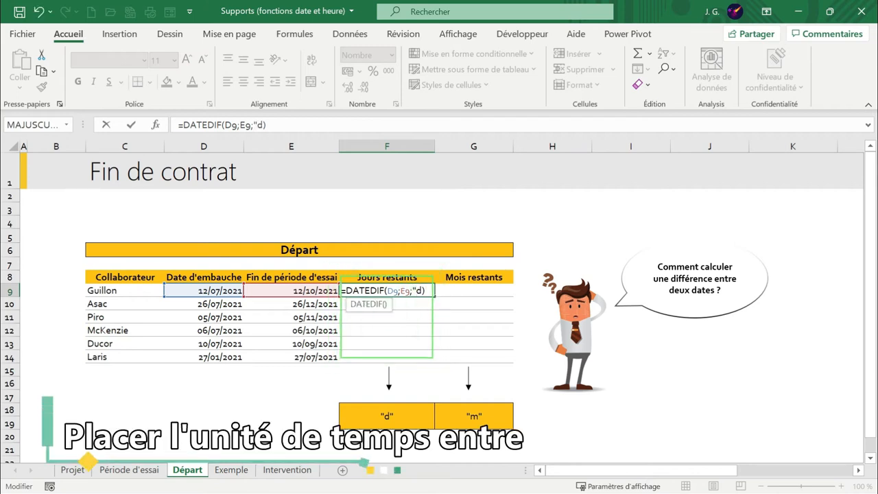
key(Right)
text(")
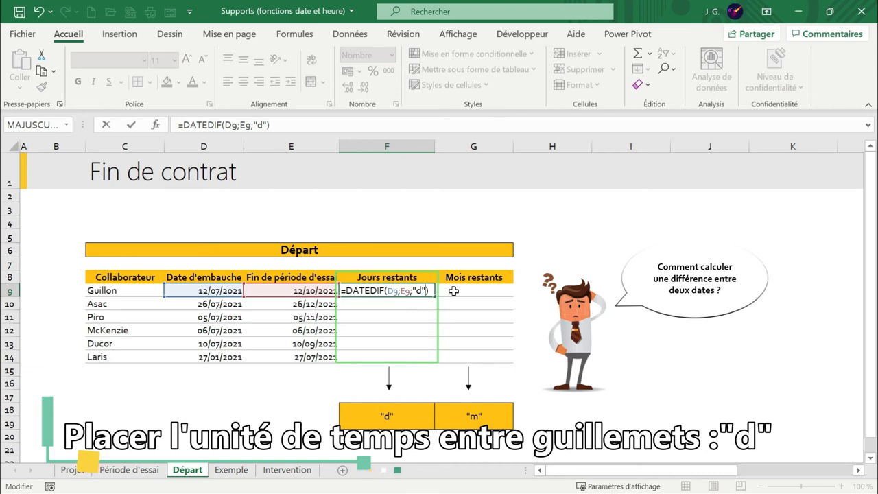
key(Return)
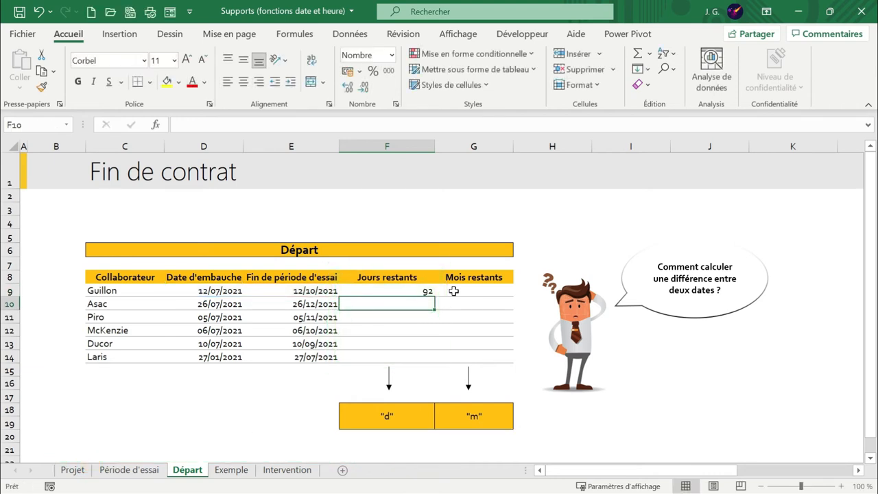
Copy the F9 formula down to F14 and check the cell references of the formula in F14
click(390, 291)
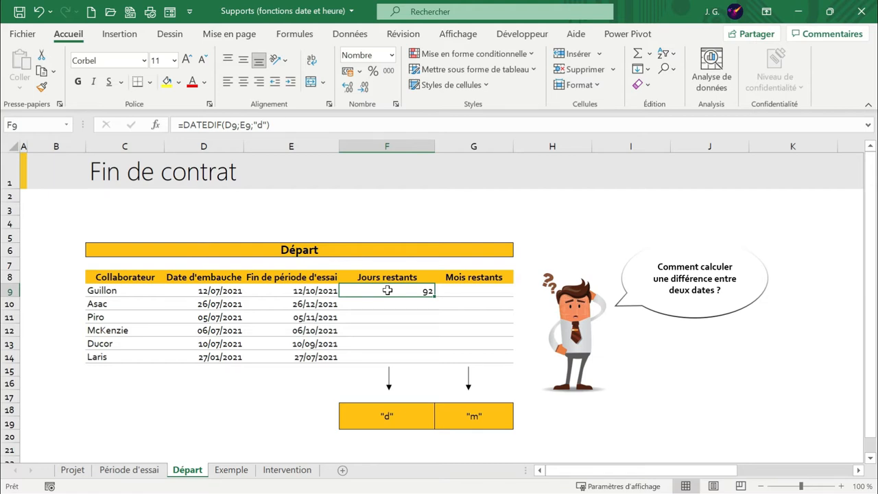
drag(434, 298, 429, 362)
click(200, 358)
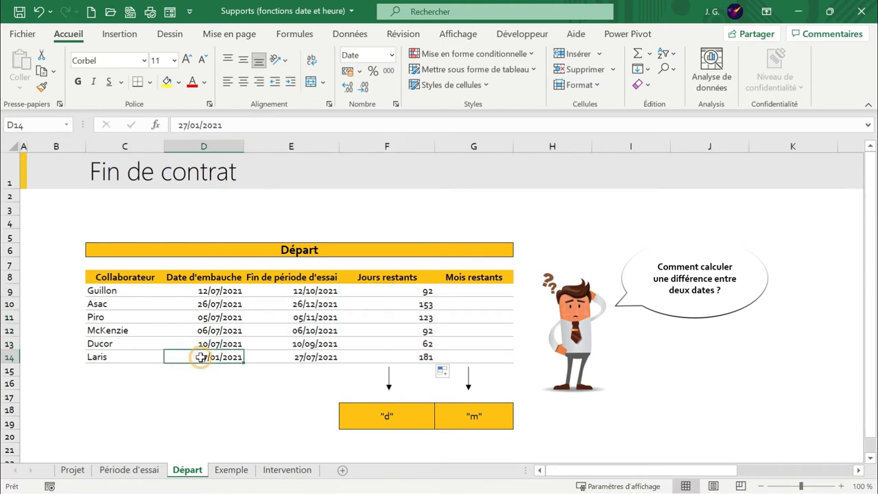
double_click(396, 357)
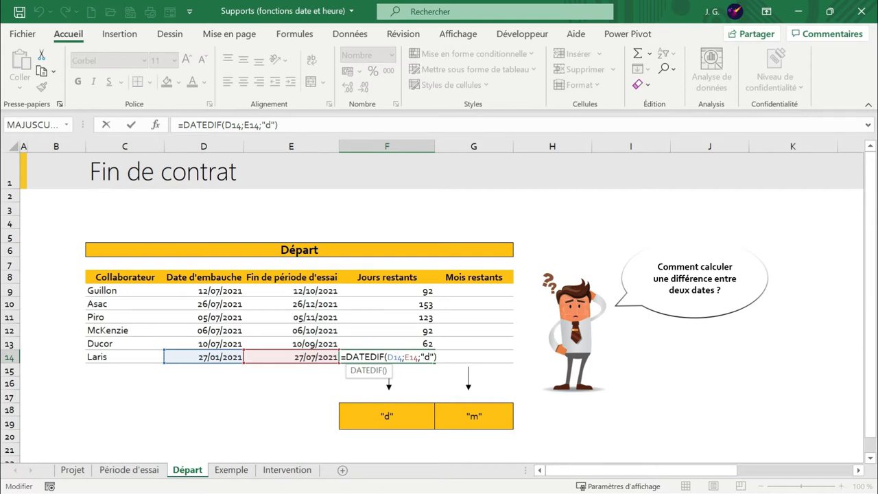
key(Return)
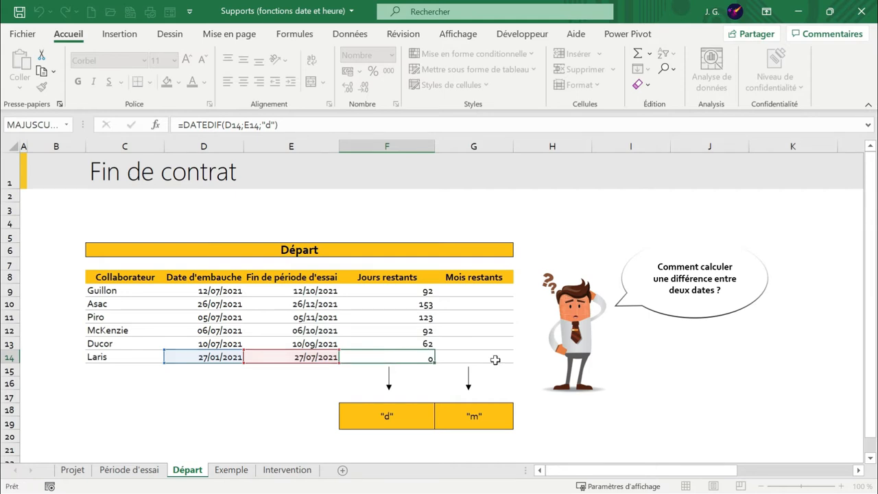
Enter the formula =DATEDIF(D9;E9;"m") in cell G9 under Mois restants
click(475, 291)
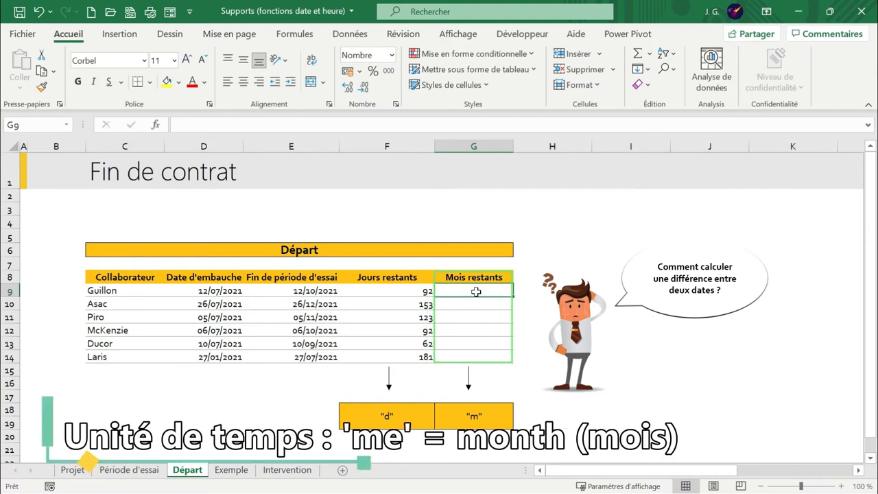
text(=)
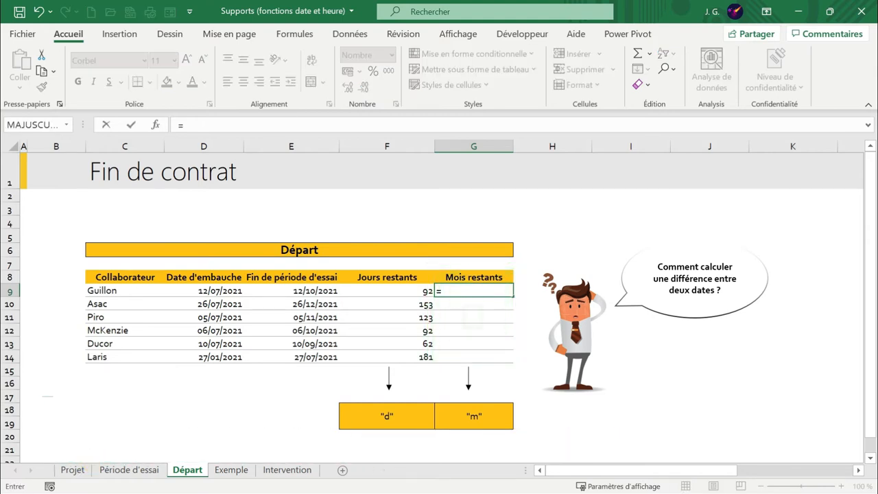
text(datedif)
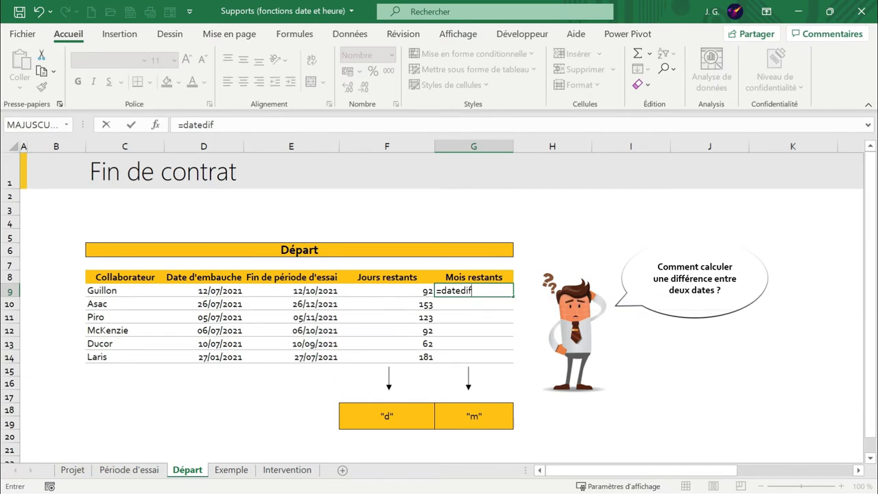
text(()
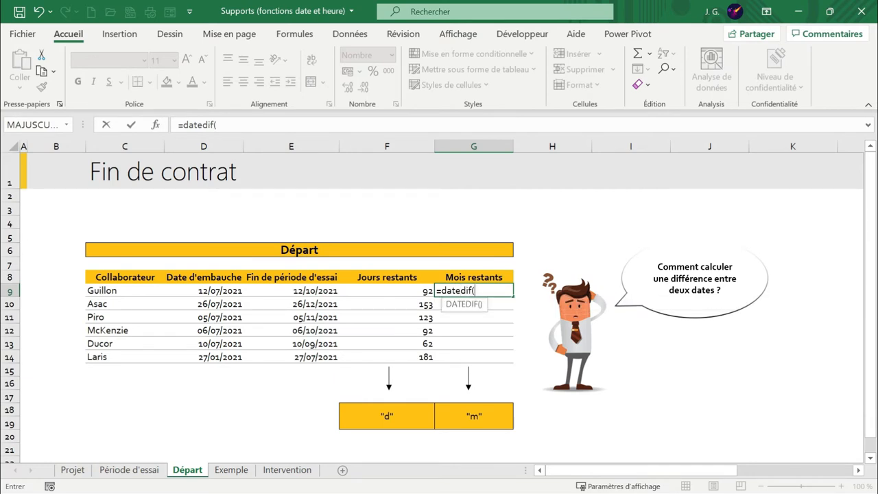
click(195, 288)
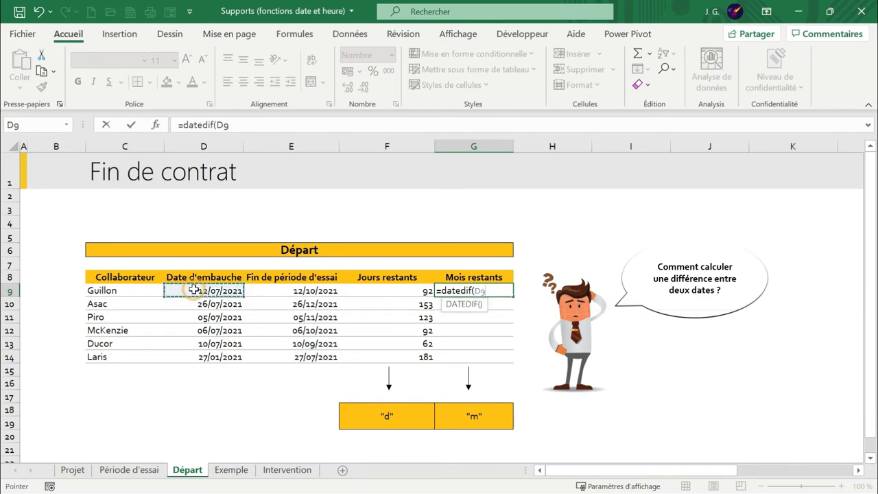
text(;)
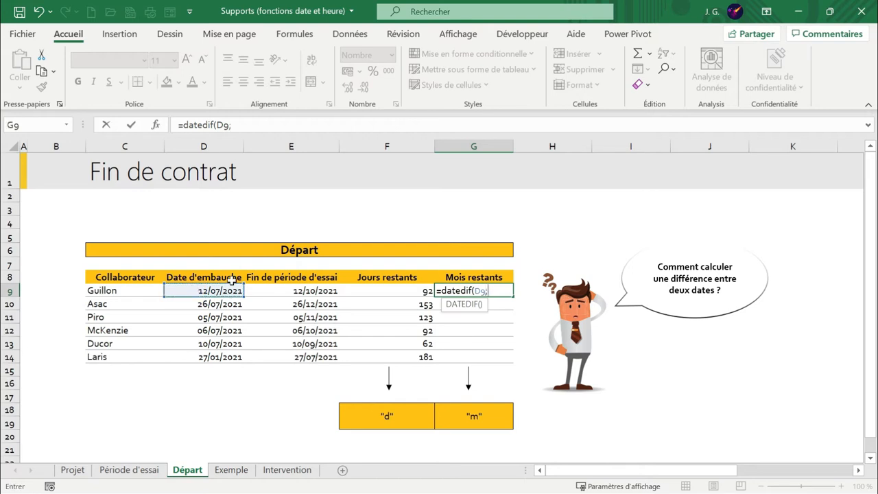
click(277, 294)
text(;)
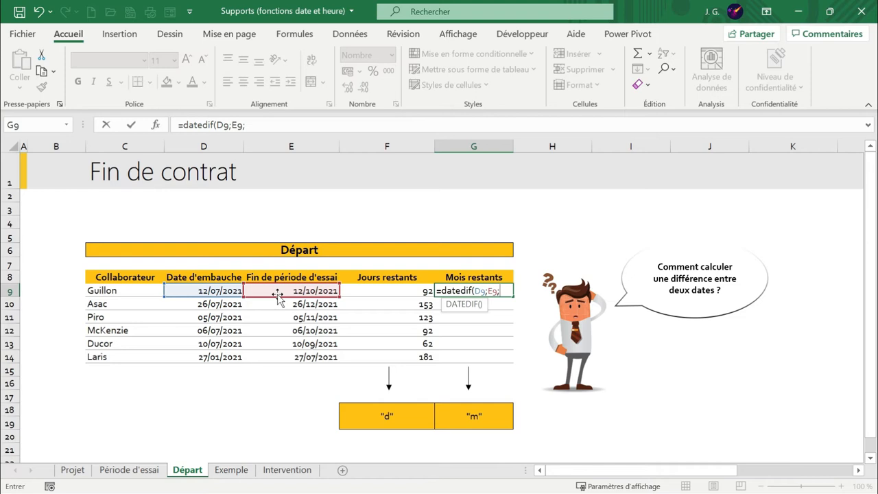
text("m")
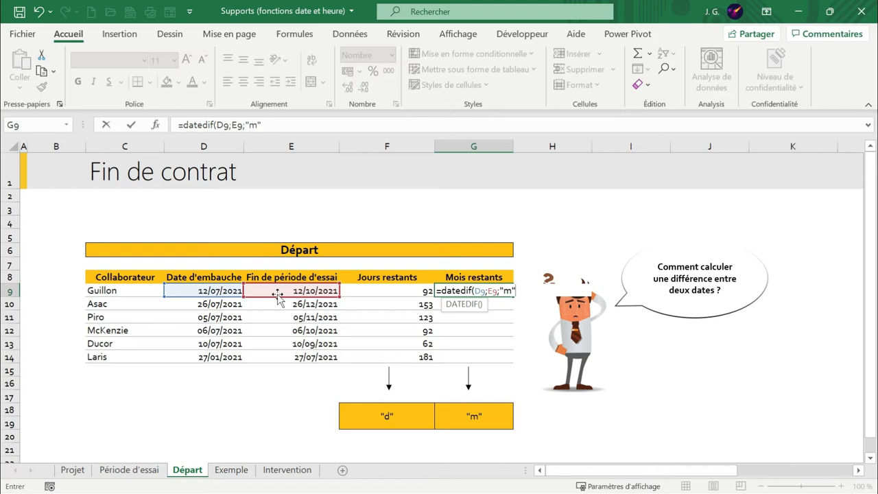
text(m"))
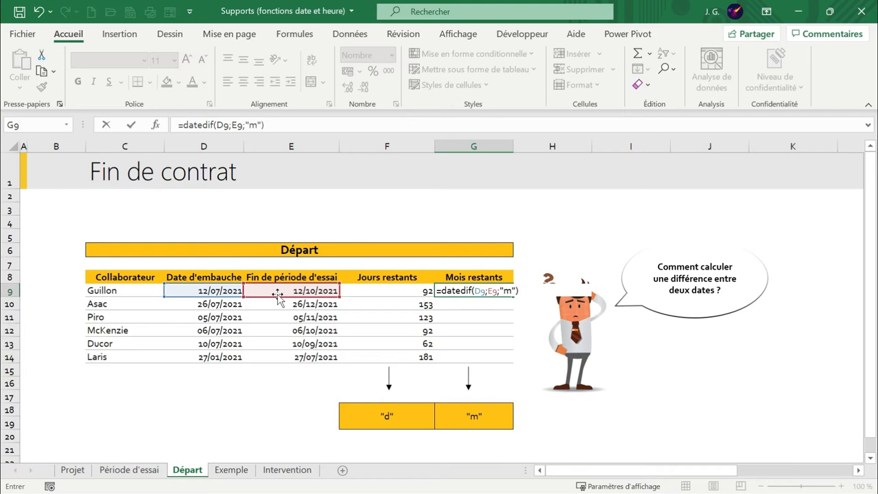
key(Return)
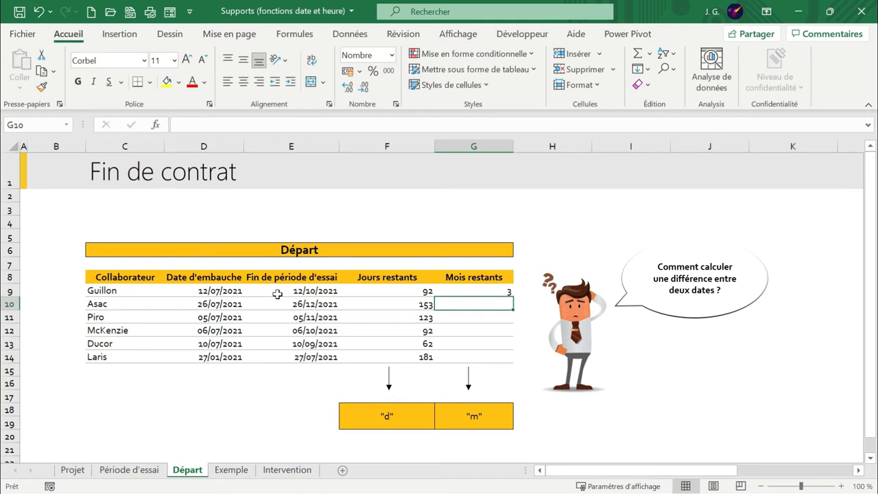
Copy the month-difference formula from G9 down to G14
click(481, 292)
drag(513, 296, 511, 358)
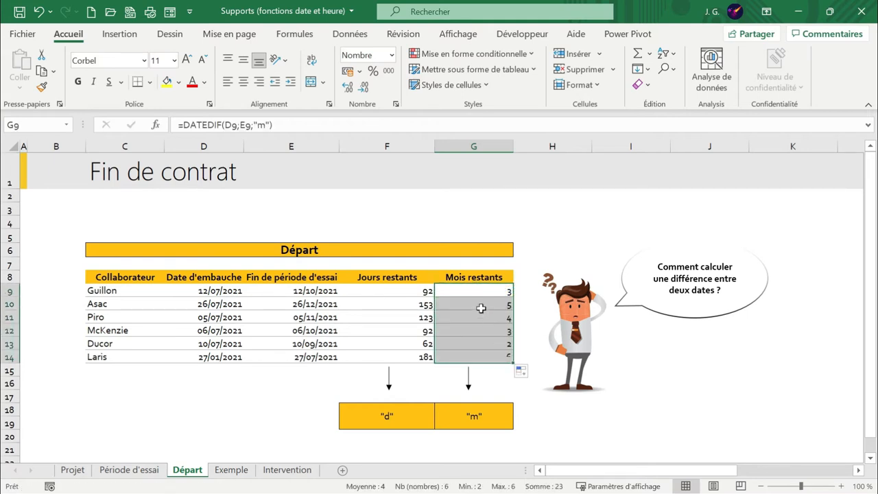
click(470, 288)
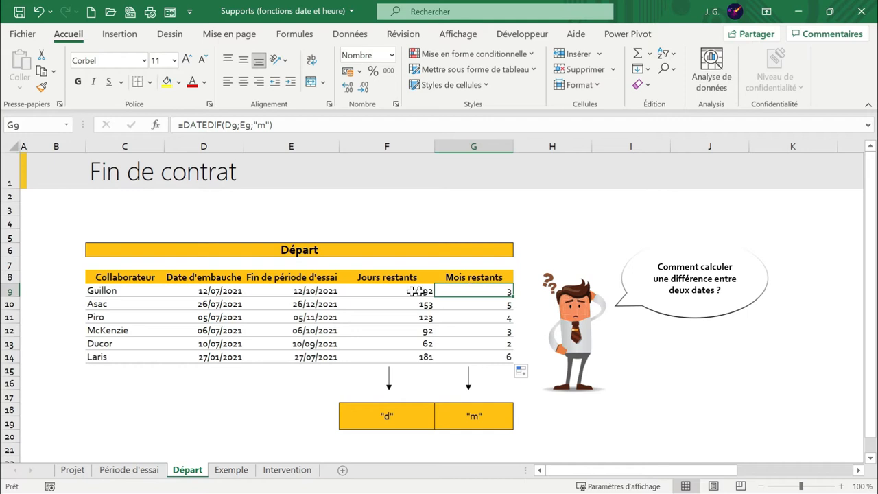
Apply the custom number format 0" jours" to the Jours restants values in F9:F14
drag(396, 290, 392, 353)
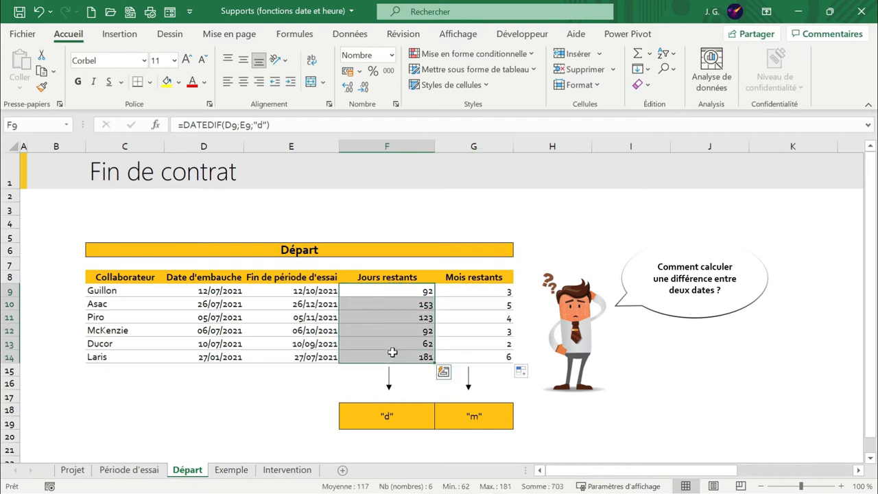
click(392, 55)
click(385, 371)
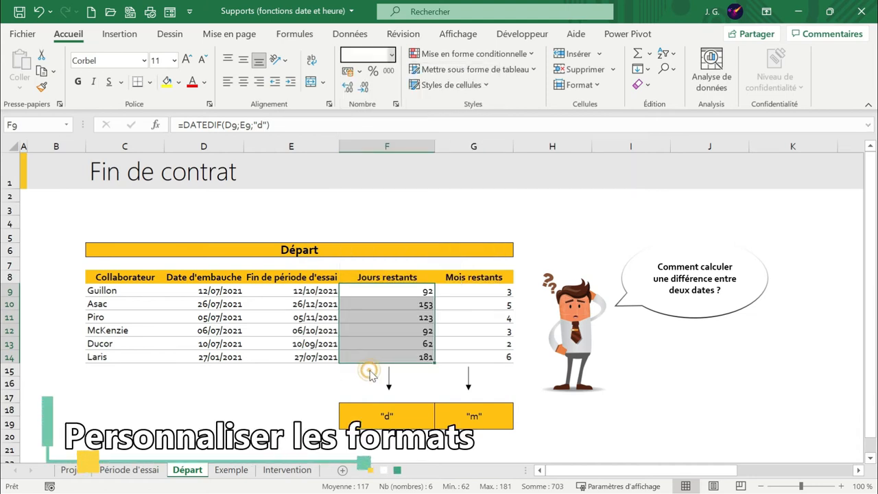
click(534, 197)
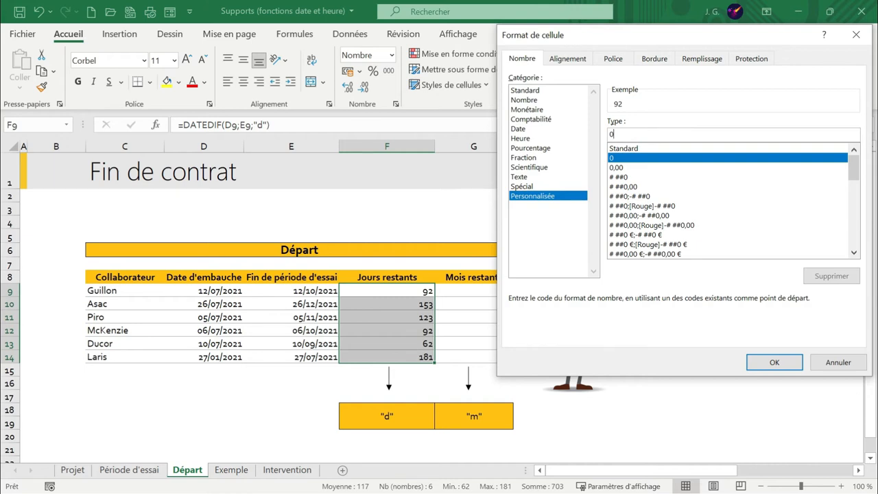
text(" jours)
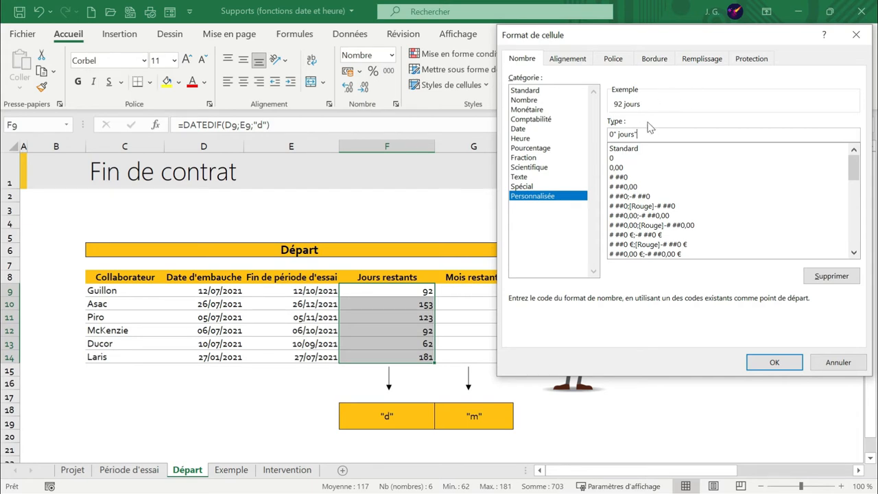
click(774, 362)
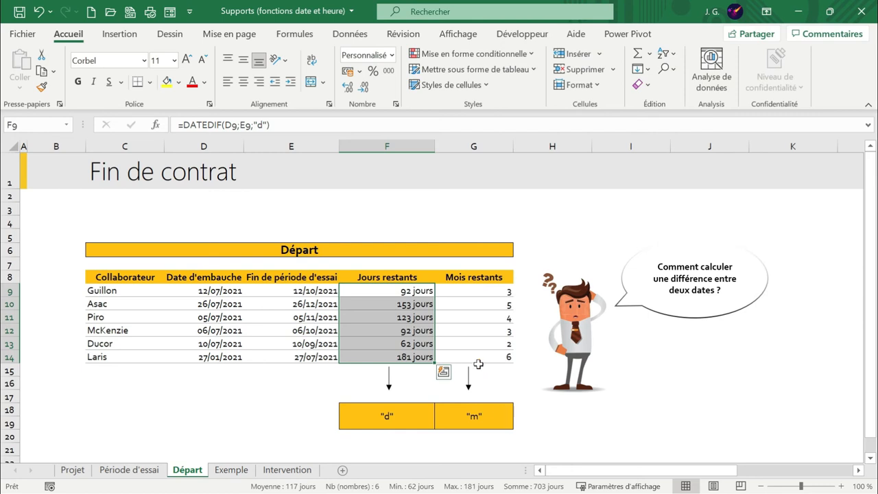
Apply the custom number format 0" mois" to the Mois restants values in G9:G14
drag(473, 291, 454, 372)
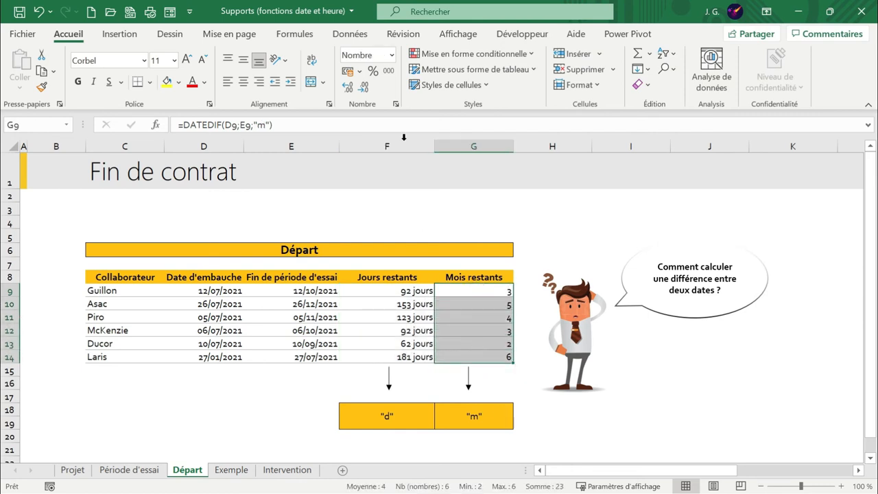
click(392, 55)
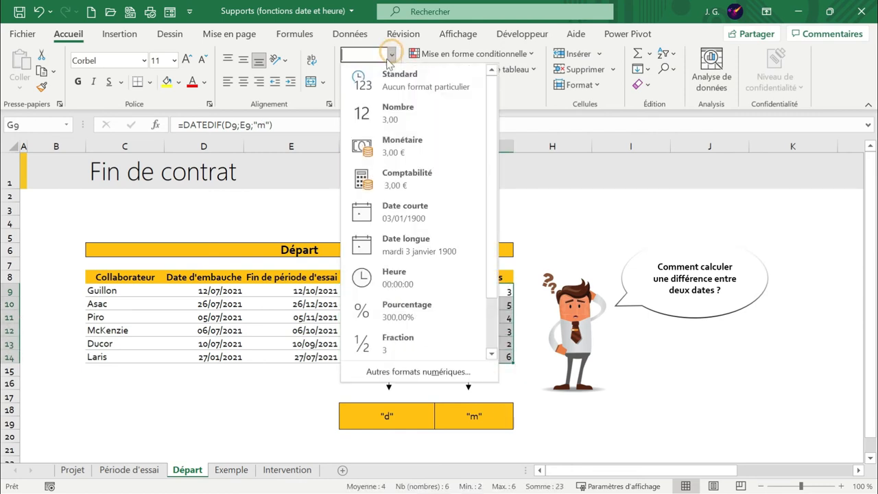
click(363, 371)
click(534, 195)
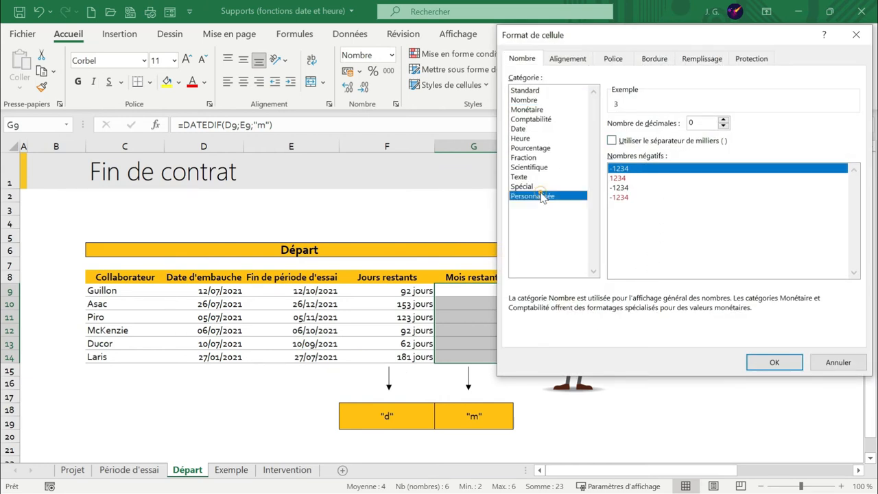
click(639, 134)
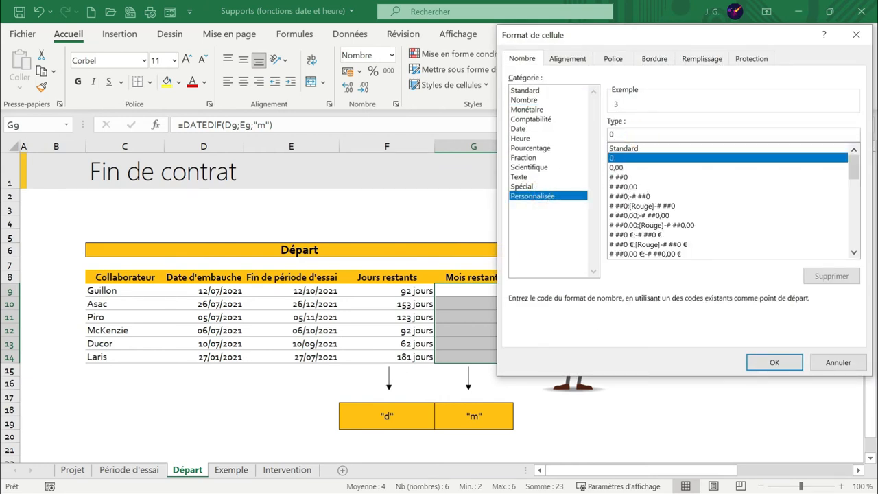
text(" mois)
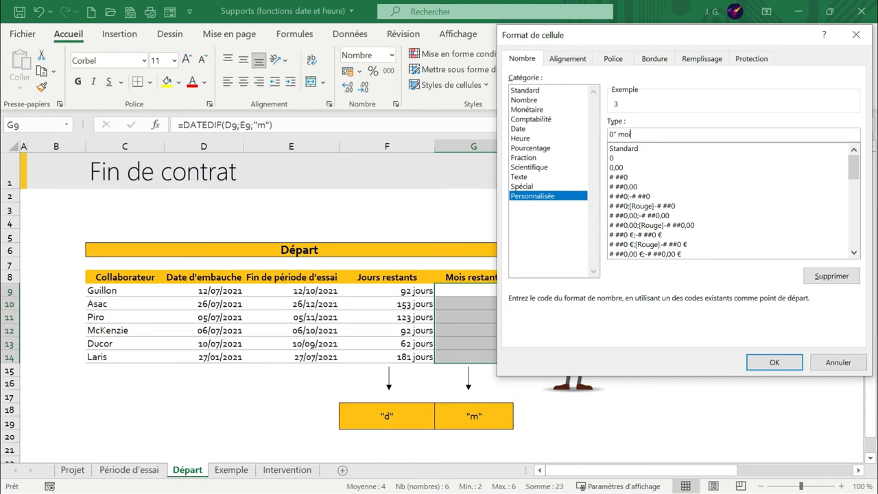
click(753, 362)
click(705, 372)
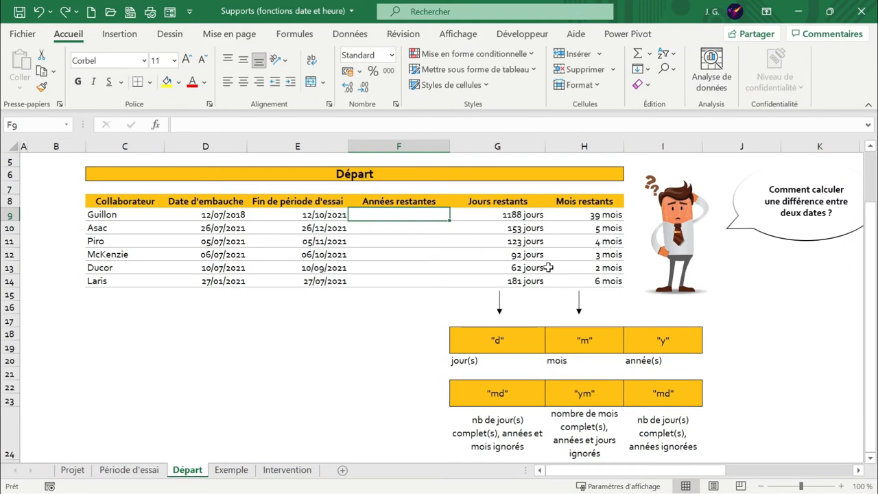
Inspect the arguments and time unit of the DATEDIF formula in G9 under Jours restants
click(492, 216)
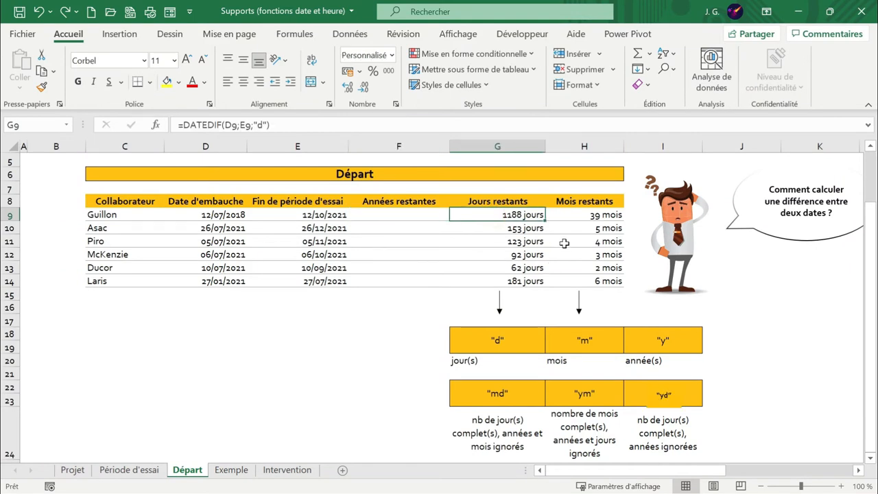
double_click(489, 215)
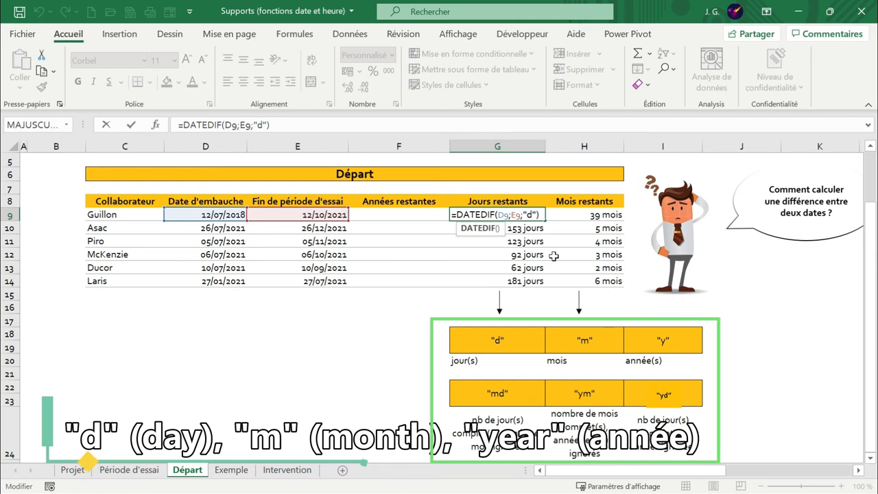
key(Return)
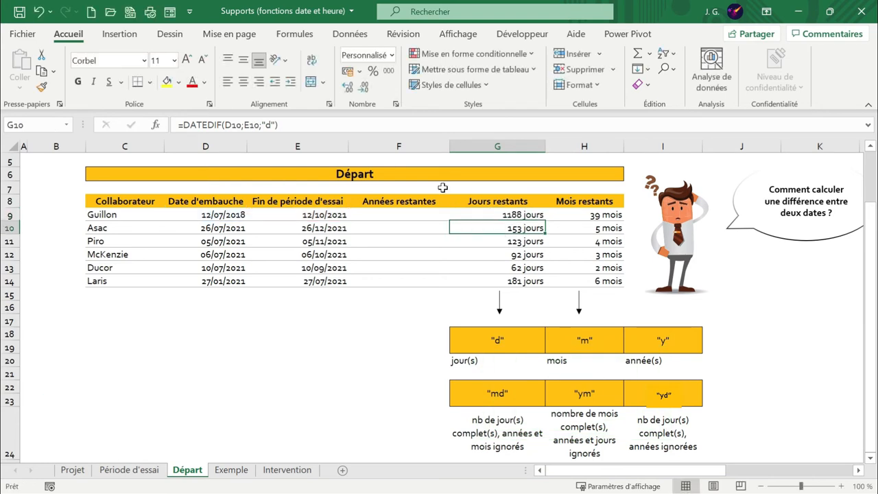
Enter the formula =DATEDIF(D9;E9;"y") in cell F9 under Années restantes
click(388, 216)
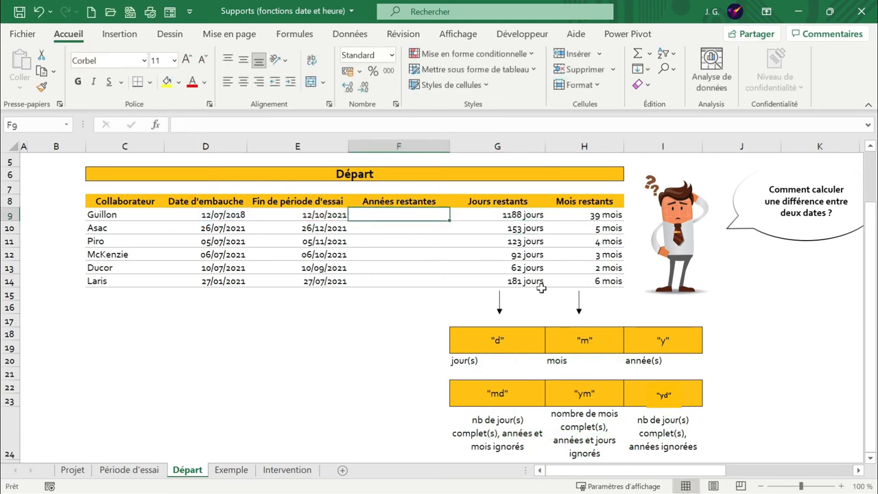
text(=dat)
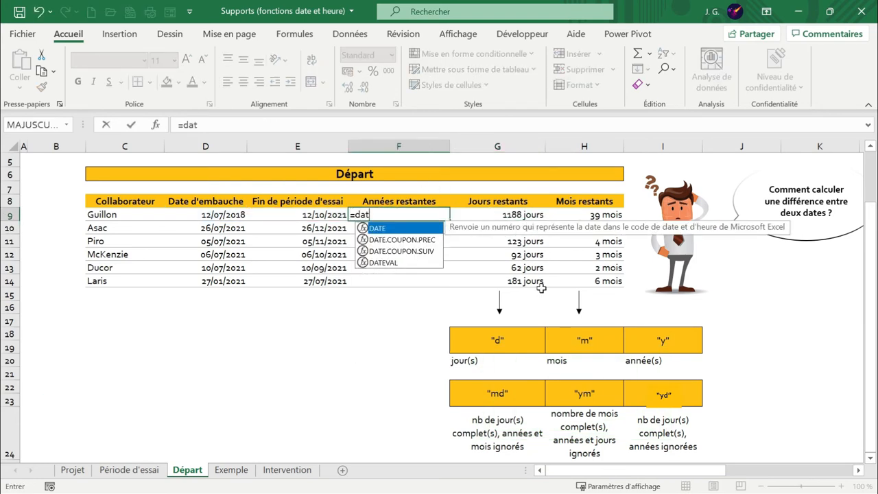
text(edif()
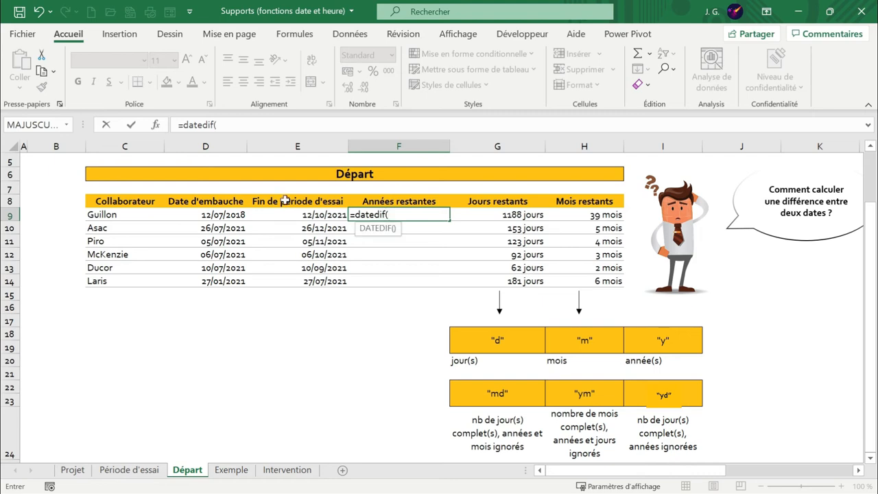
click(201, 218)
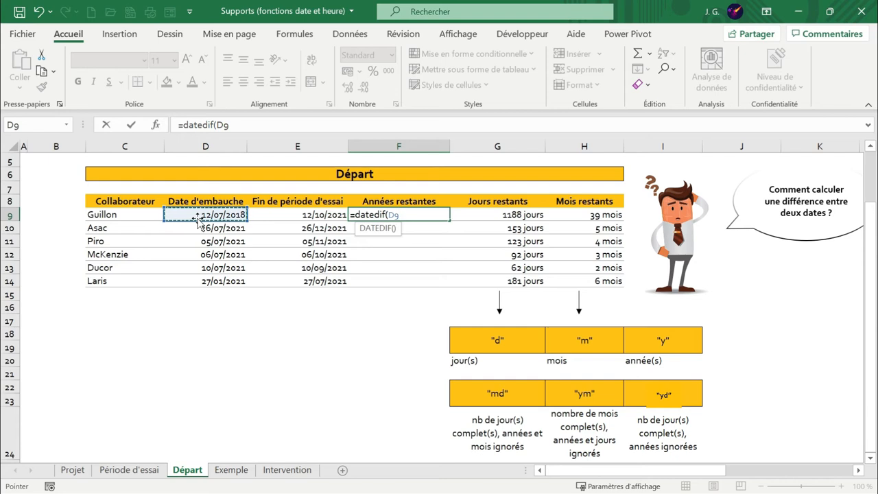
text(;)
click(278, 214)
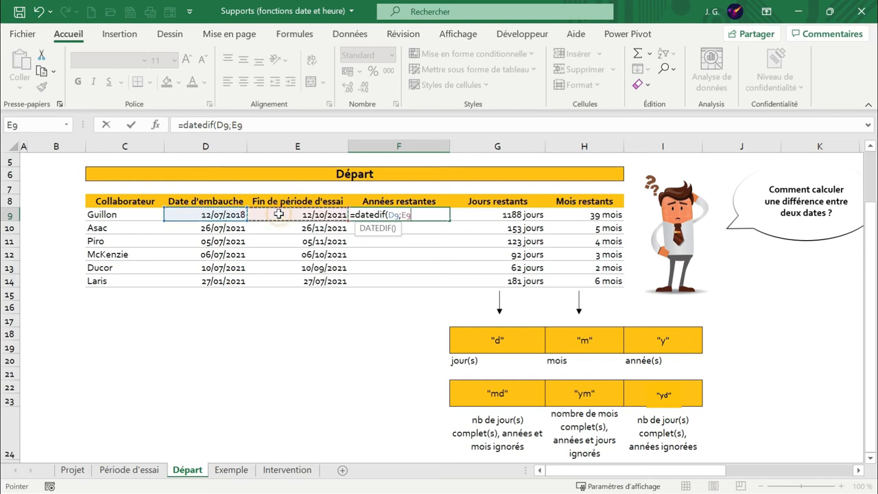
text(;"y"))
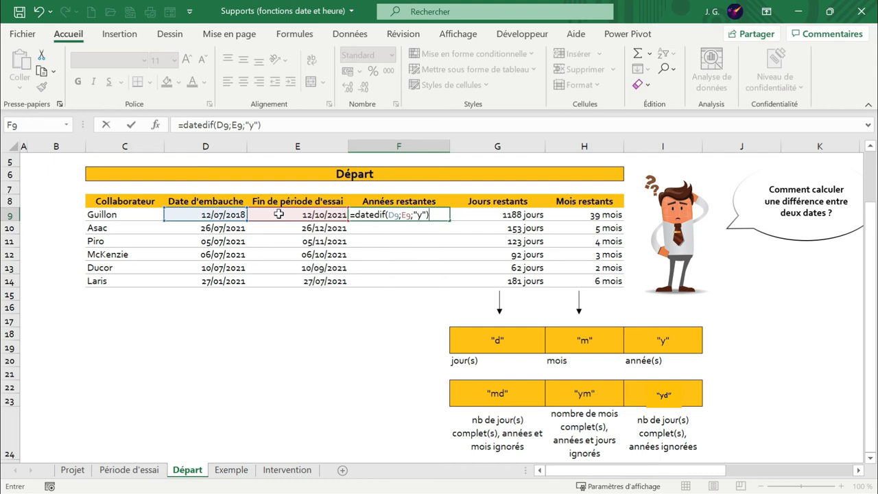
key(Return)
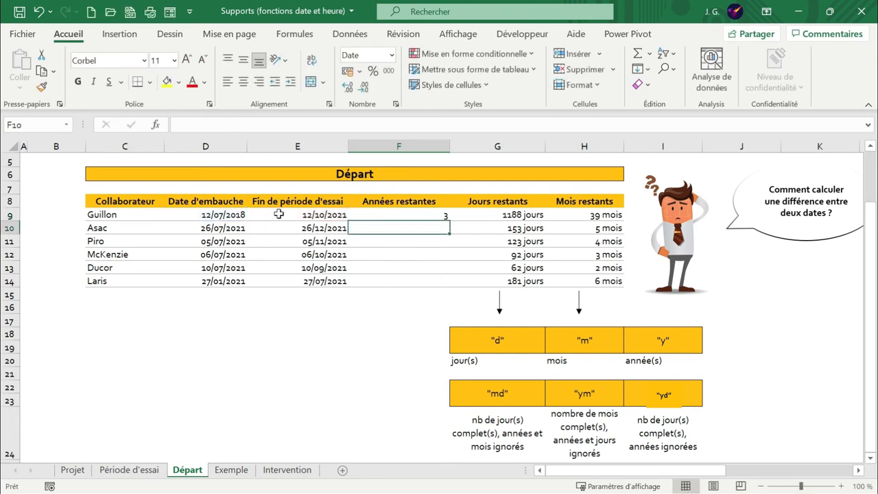
Copy the year-difference formula from F9 down to F14
click(429, 216)
drag(448, 220, 448, 287)
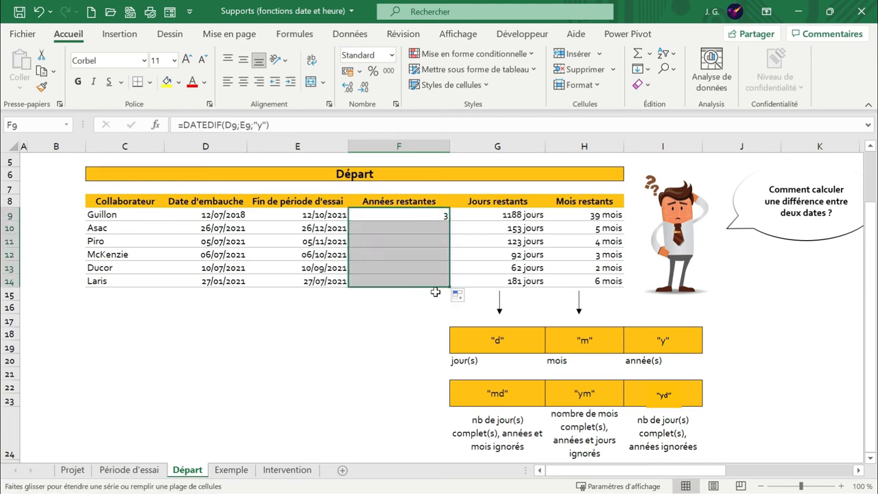
click(409, 214)
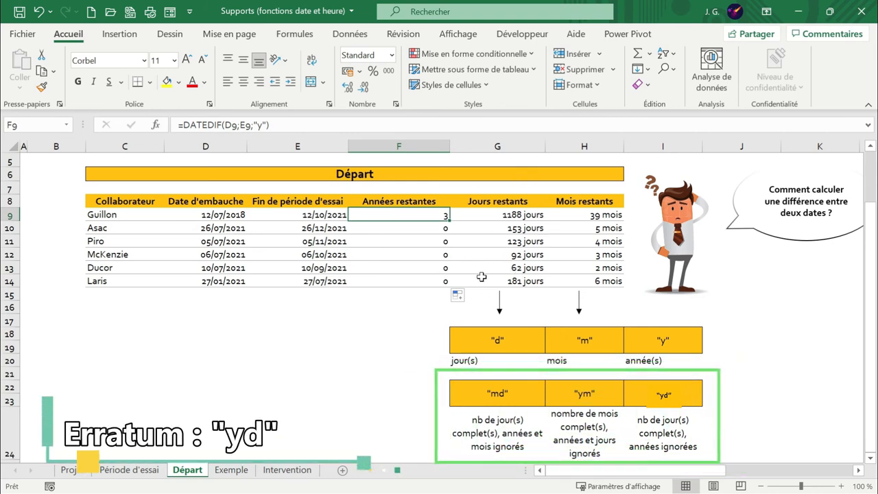
Try the "md" unit in the DATEDIF formula in G9 under Jours restants and copy it down to G14
double_click(481, 214)
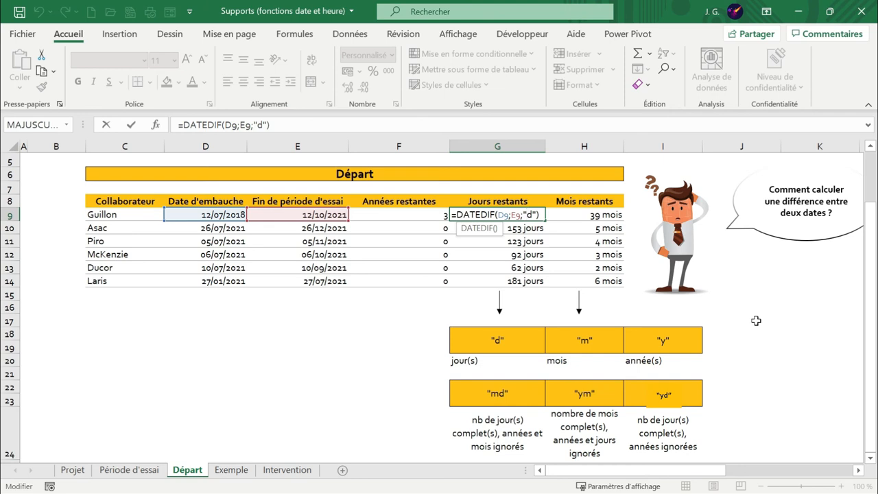
text(m)
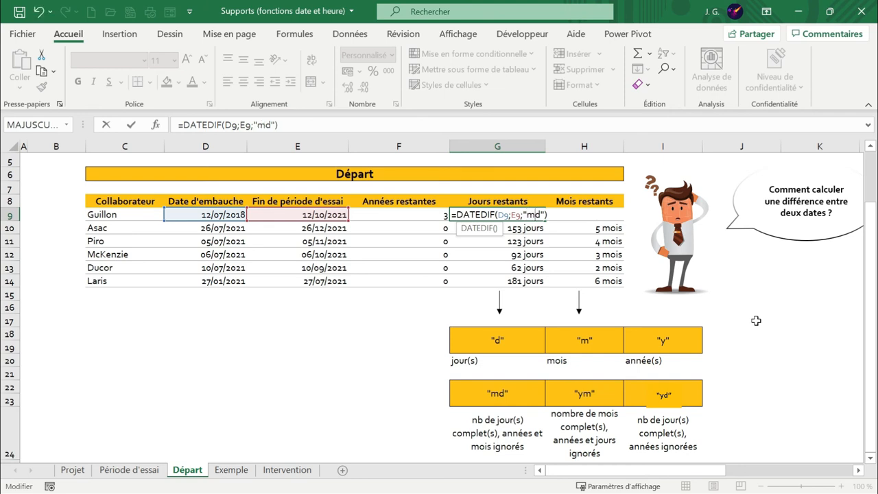
key(Return)
click(516, 217)
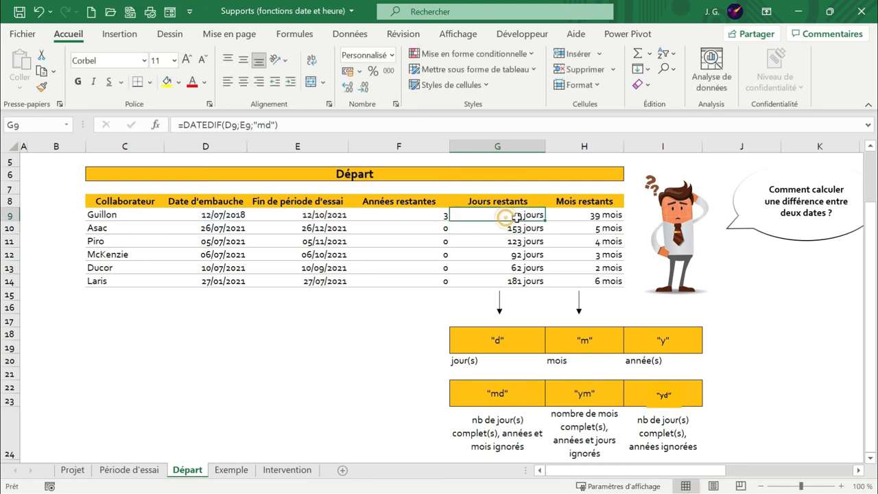
drag(546, 221, 535, 282)
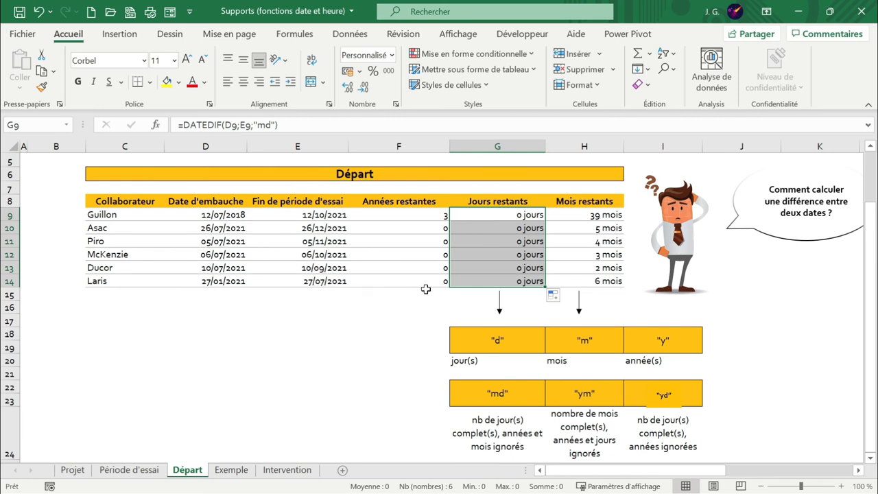
Undo the formula copy and the unit change in the Jours restants column
click(38, 12)
click(38, 12)
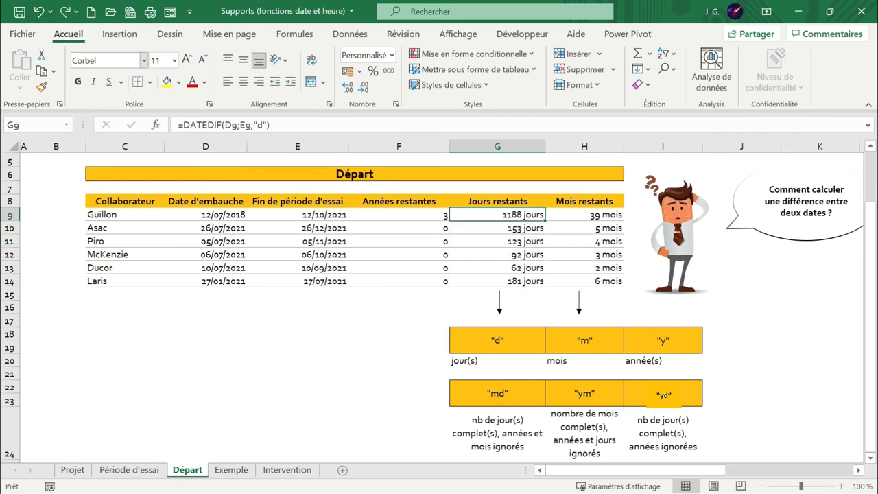
Change the DATEDIF unit in H9 under Mois restants to "ym" and copy the formula down to H14
click(608, 214)
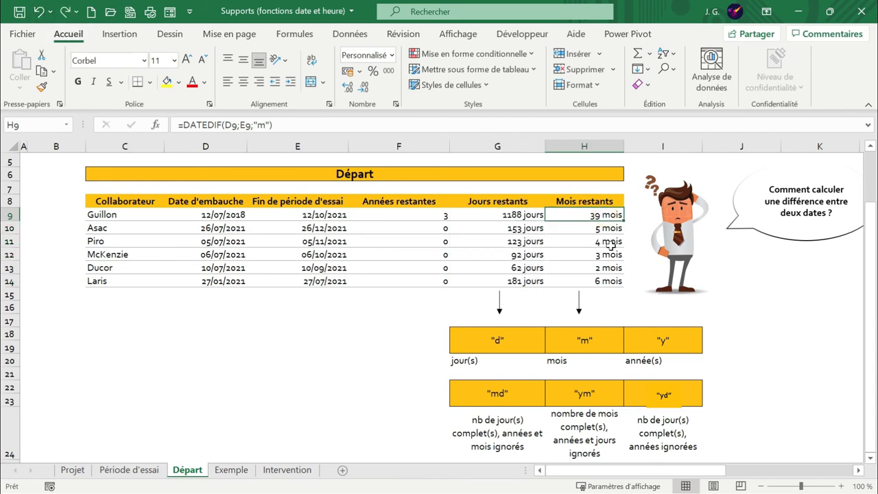
double_click(576, 215)
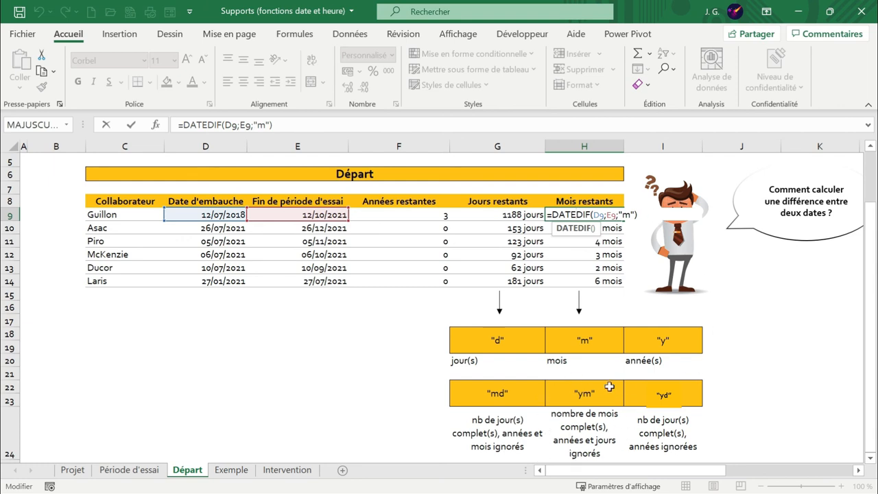
click(623, 215)
text(y)
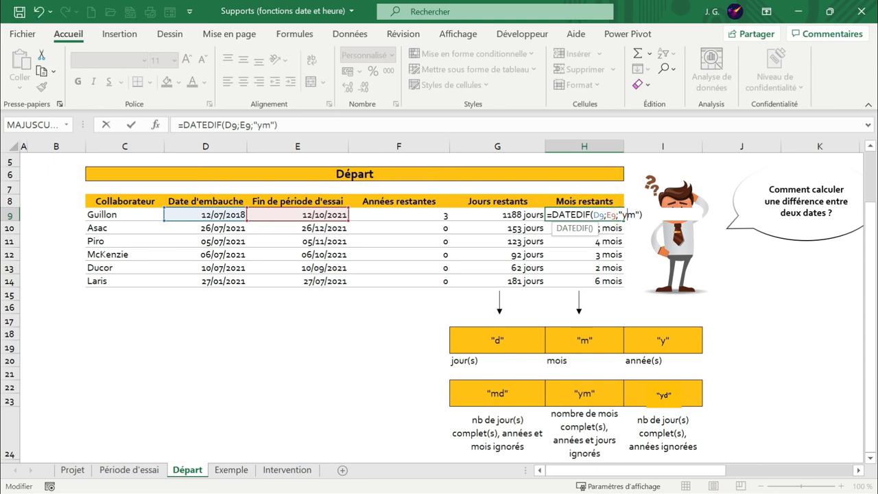
key(Return)
click(580, 215)
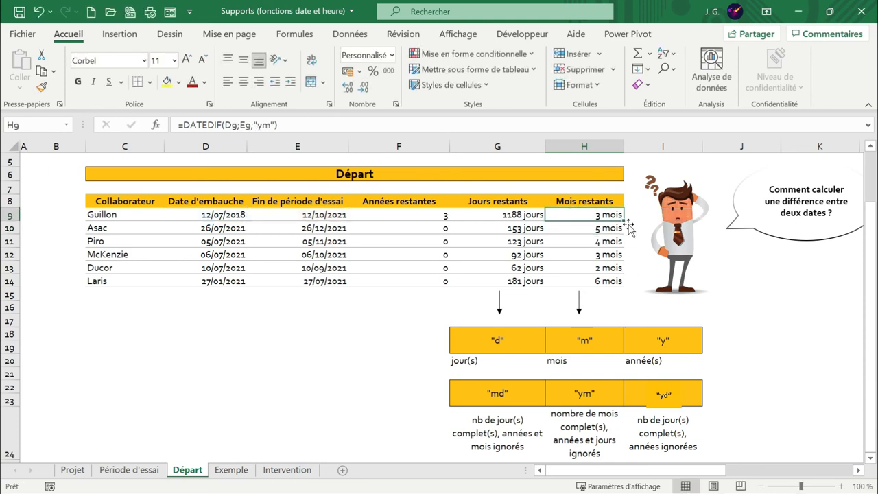
drag(623, 221, 623, 284)
Open the DATEDIF formula in H9 under Mois restants for editing
click(592, 218)
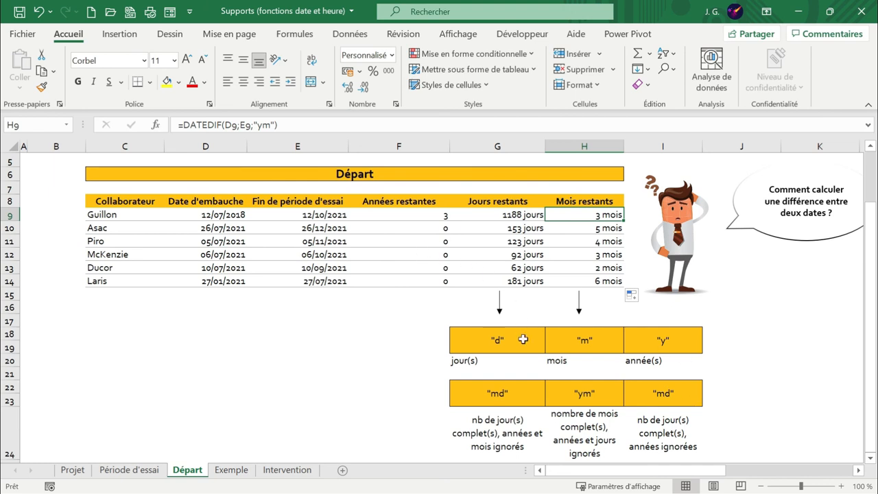
double_click(576, 214)
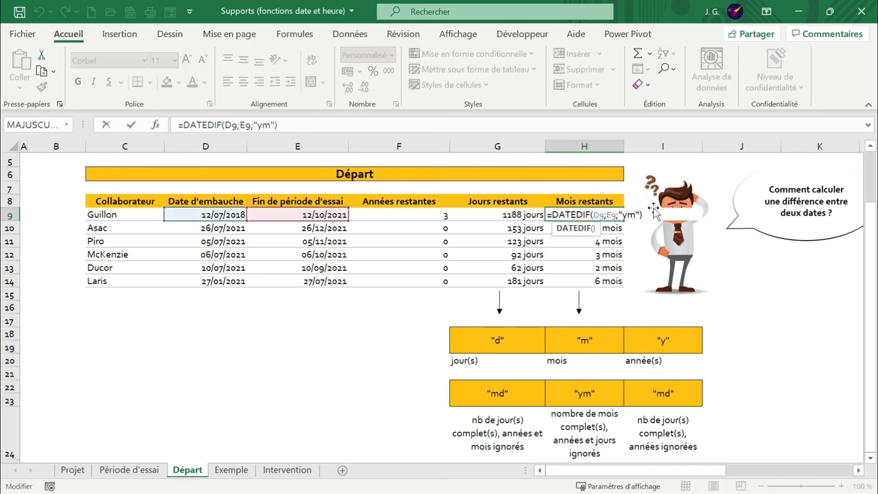